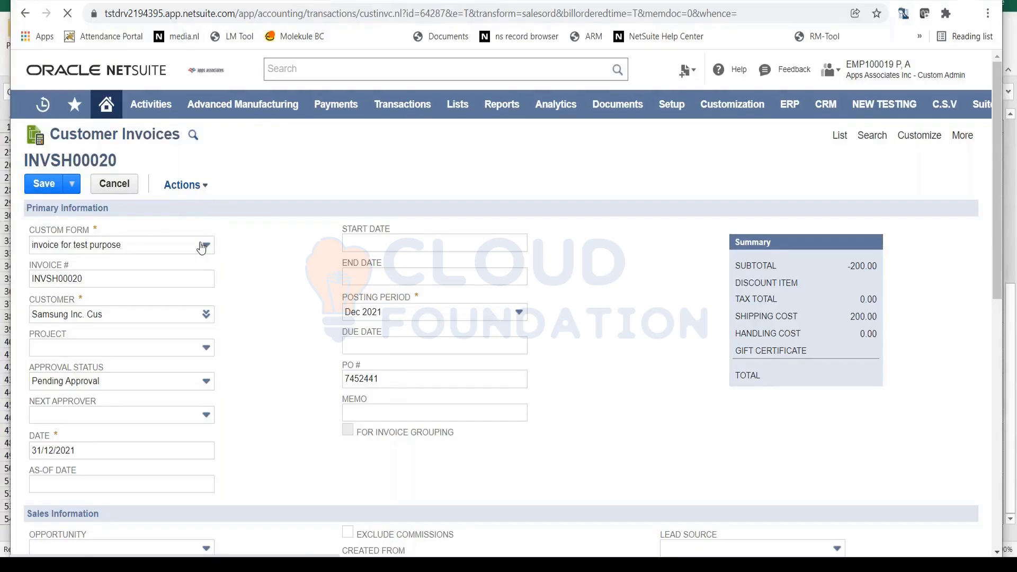
# - Switch the invoice to the custom form "SCM Invoice - Customer Part No." and review its item line and shipping details
pyautogui.click(201, 245)
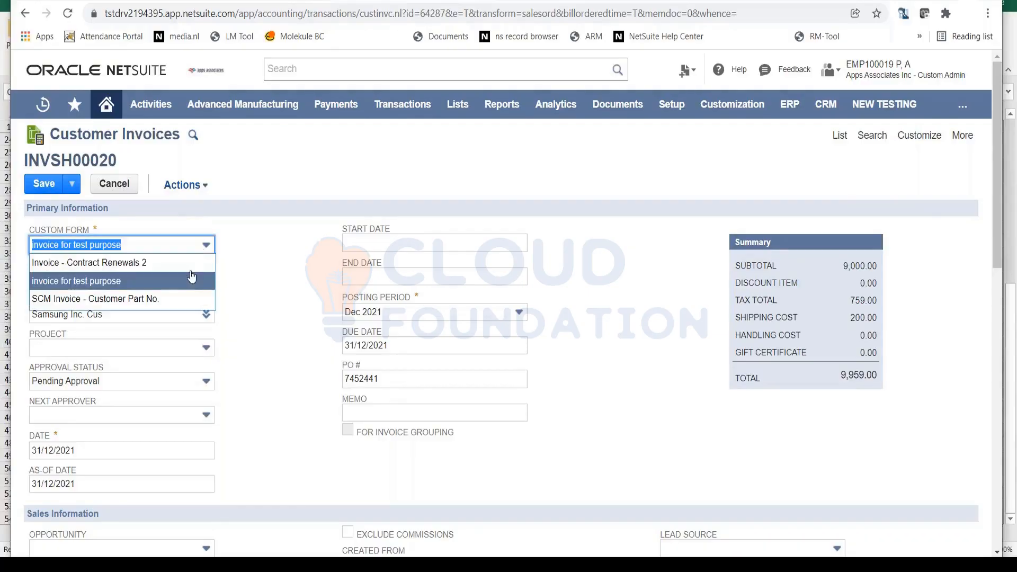
pyautogui.click(161, 299)
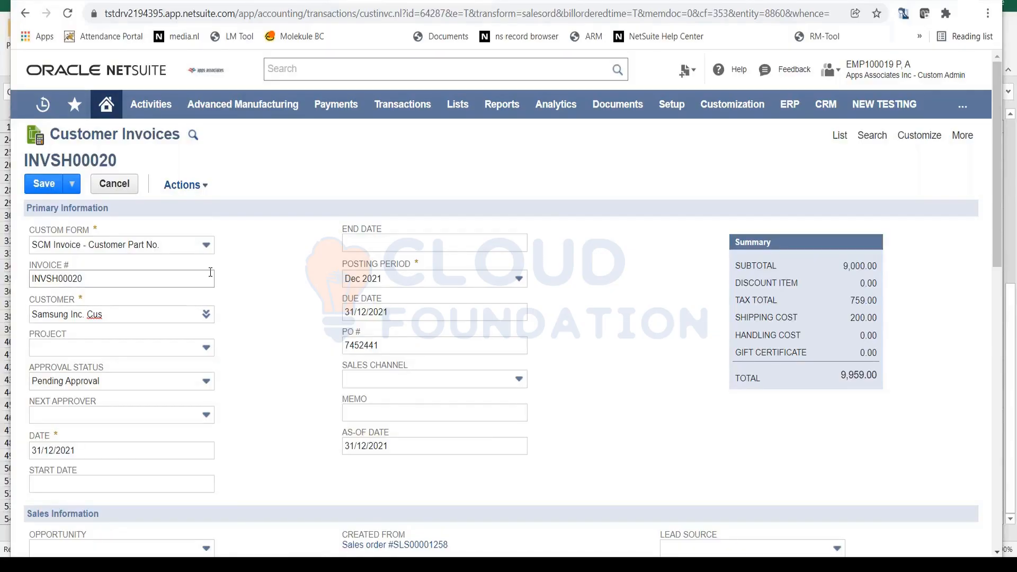
pyautogui.scroll(-5, 291, 346)
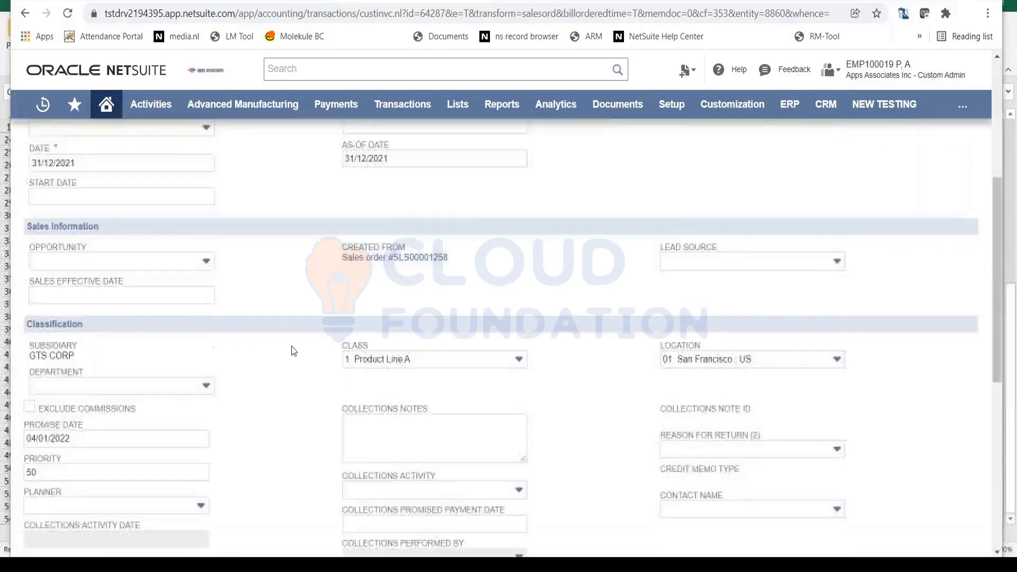
pyautogui.scroll(-7, 291, 347)
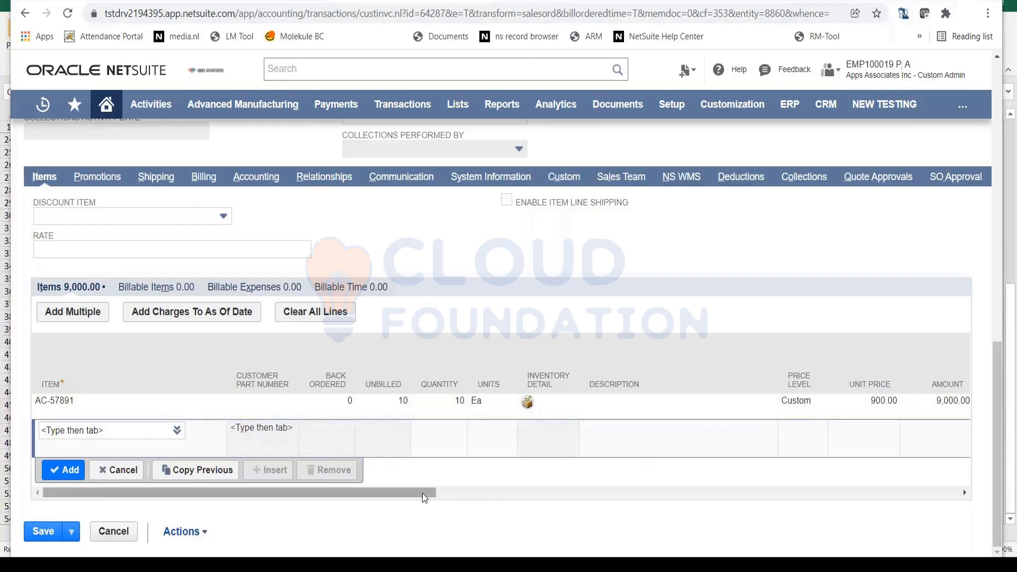
pyautogui.moveTo(426, 492); pyautogui.dragTo(560, 508)
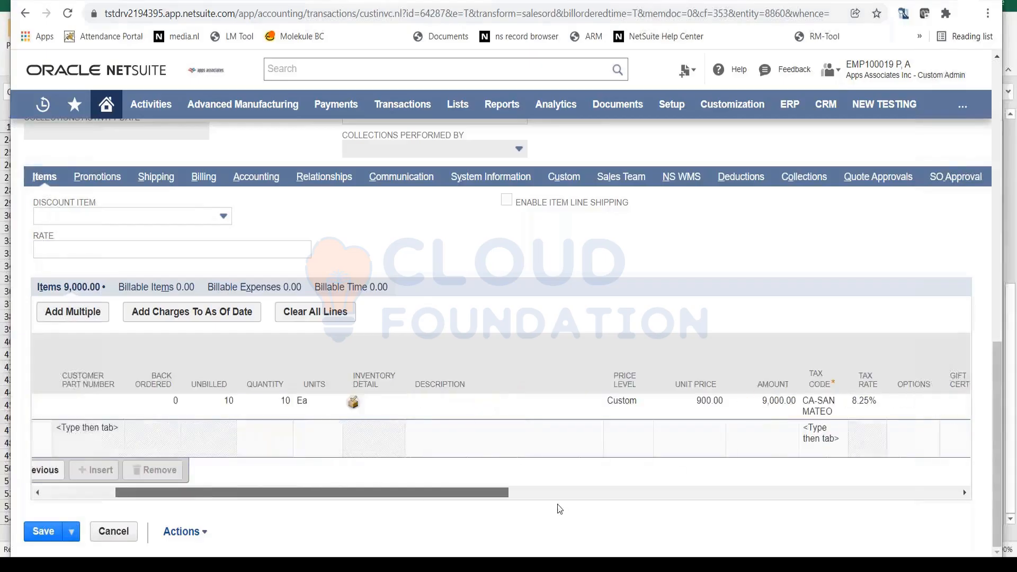
pyautogui.click(156, 176)
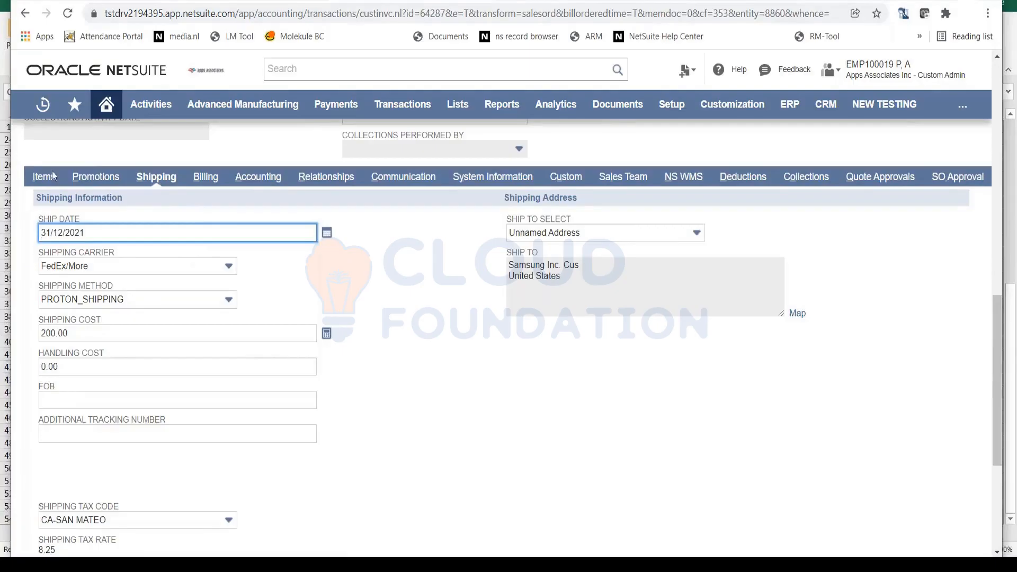
pyautogui.click(38, 176)
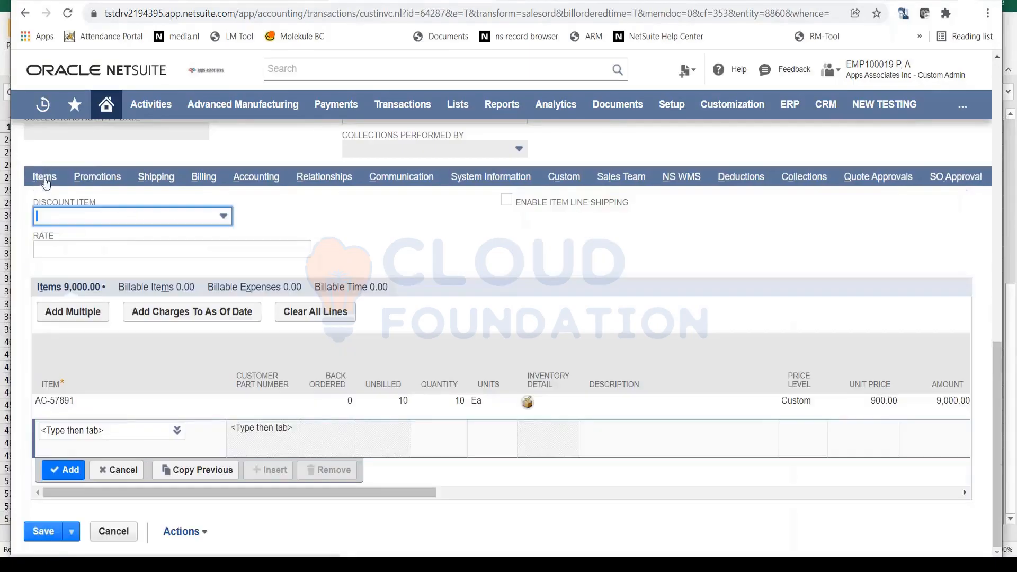
# - Set the invoice's approval status to Approved
pyautogui.scroll(10, 207, 313)
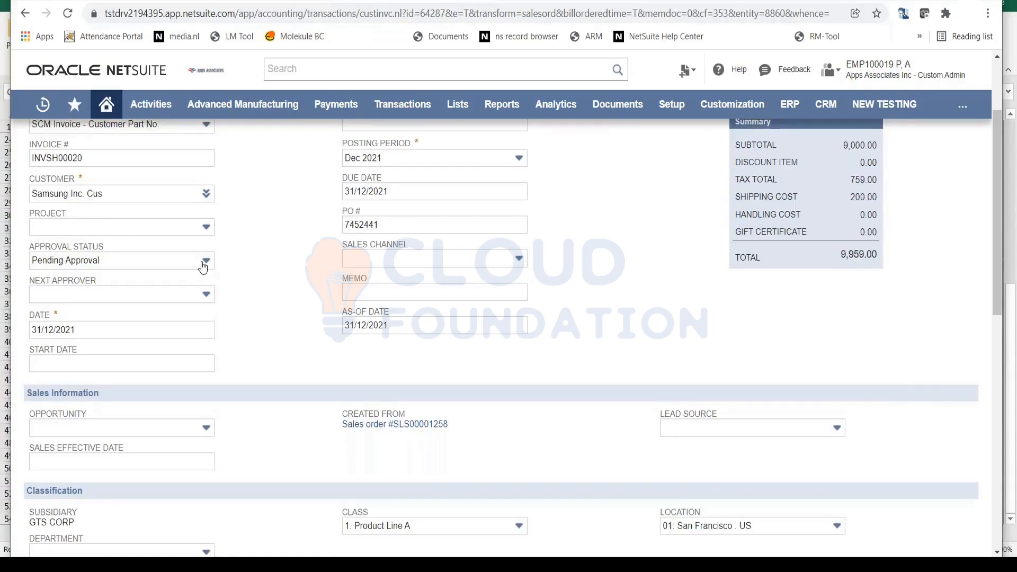
pyautogui.click(204, 261)
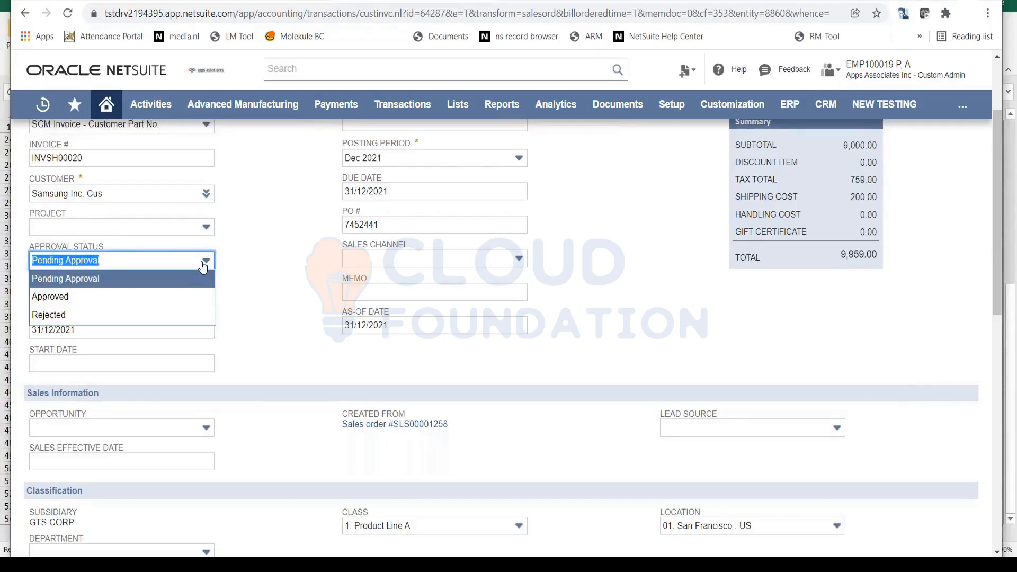
pyautogui.click(199, 297)
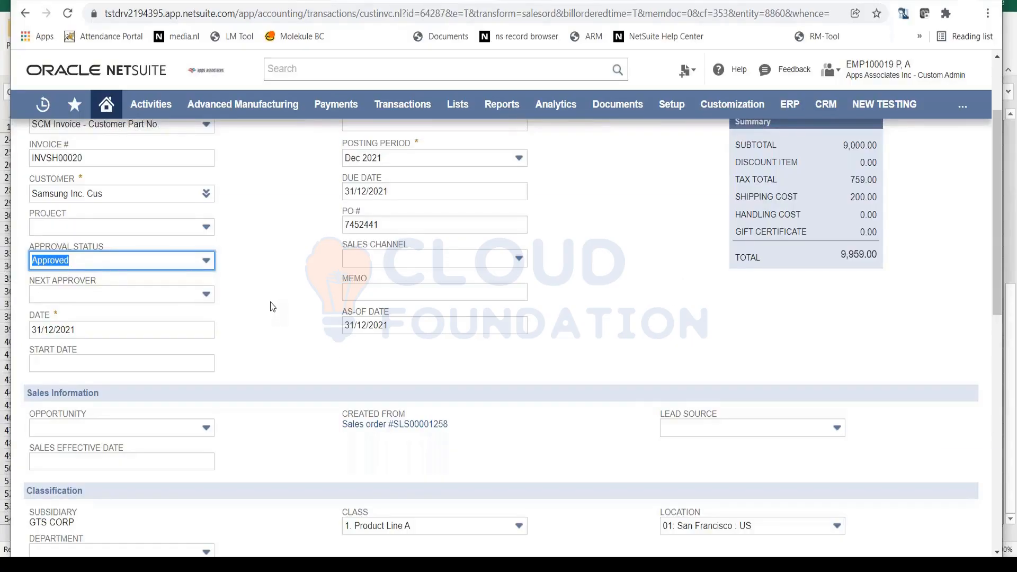
# - Set the quantity of the AC-57891 item line to 5 and confirm the line
pyautogui.scroll(-10, 273, 307)
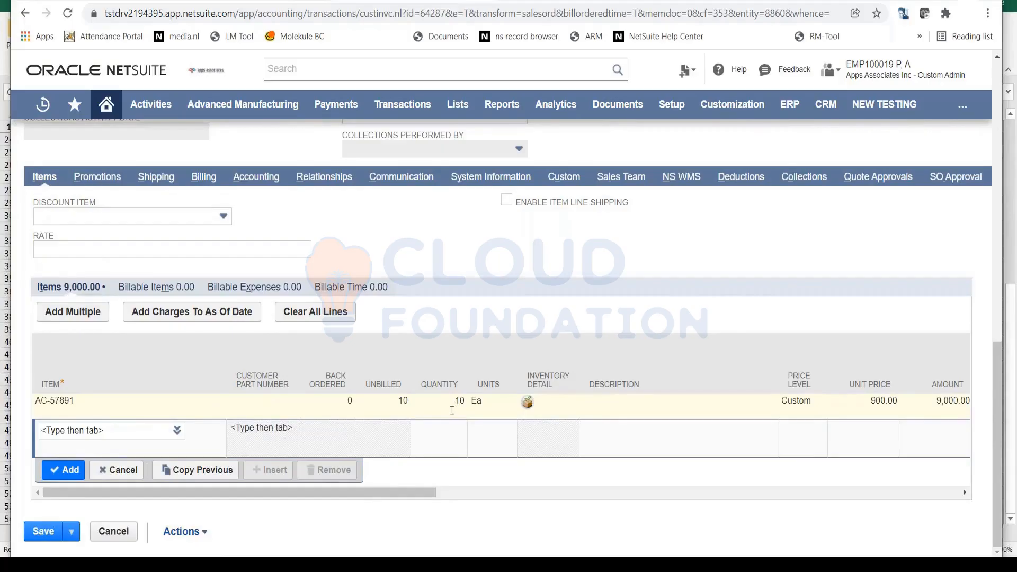
pyautogui.click(452, 410)
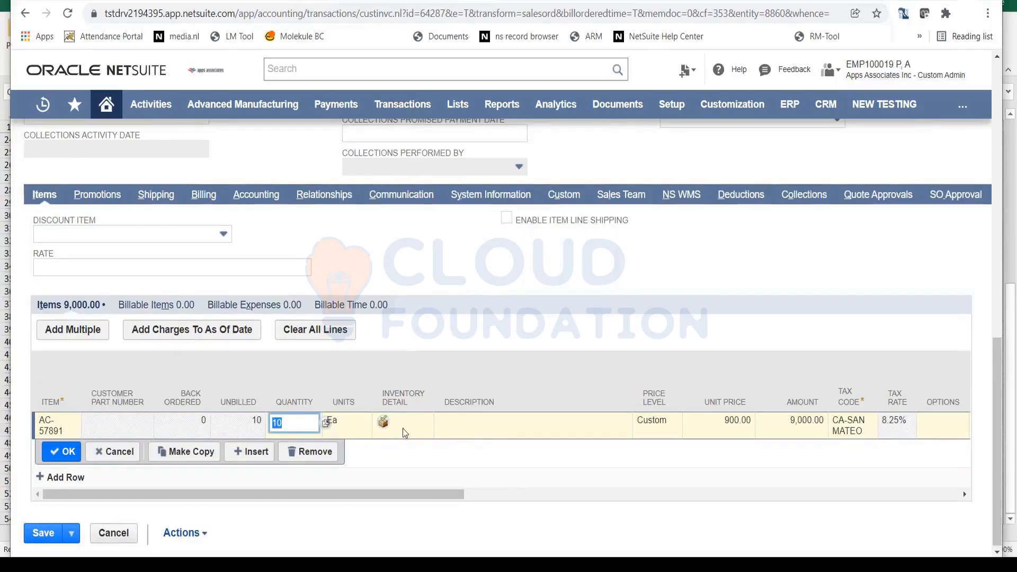
pyautogui.write('5')
pyautogui.press('Tab')
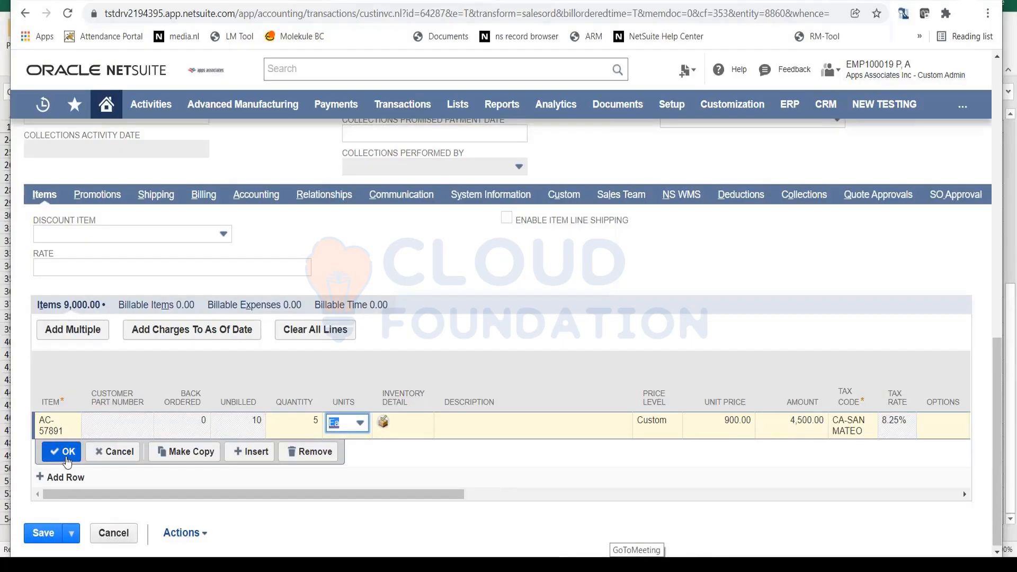
pyautogui.click(64, 456)
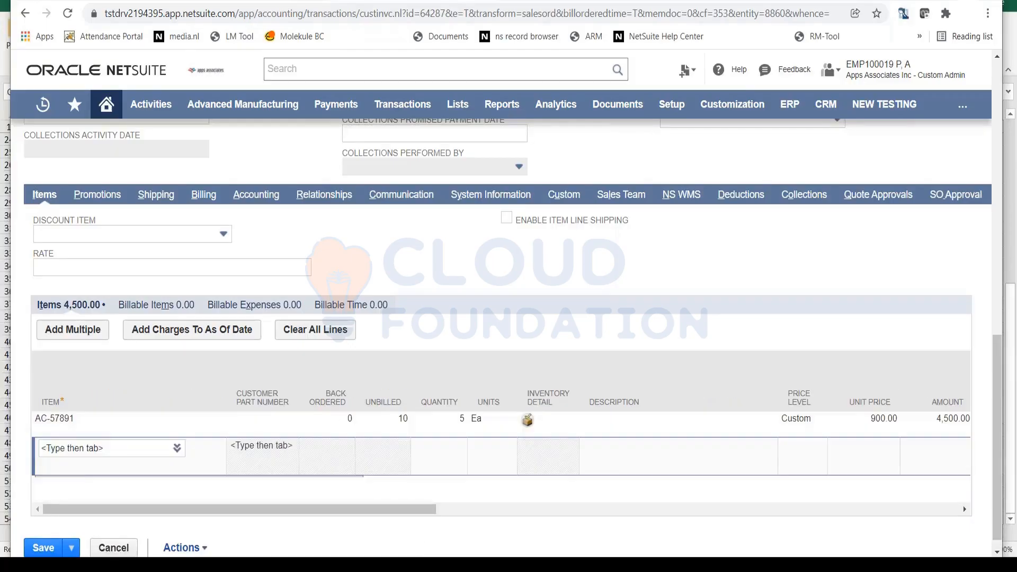
# - Clear the To Be E-mailed option in the invoice's communication messages and save the invoice
pyautogui.scroll(5, 426, 519)
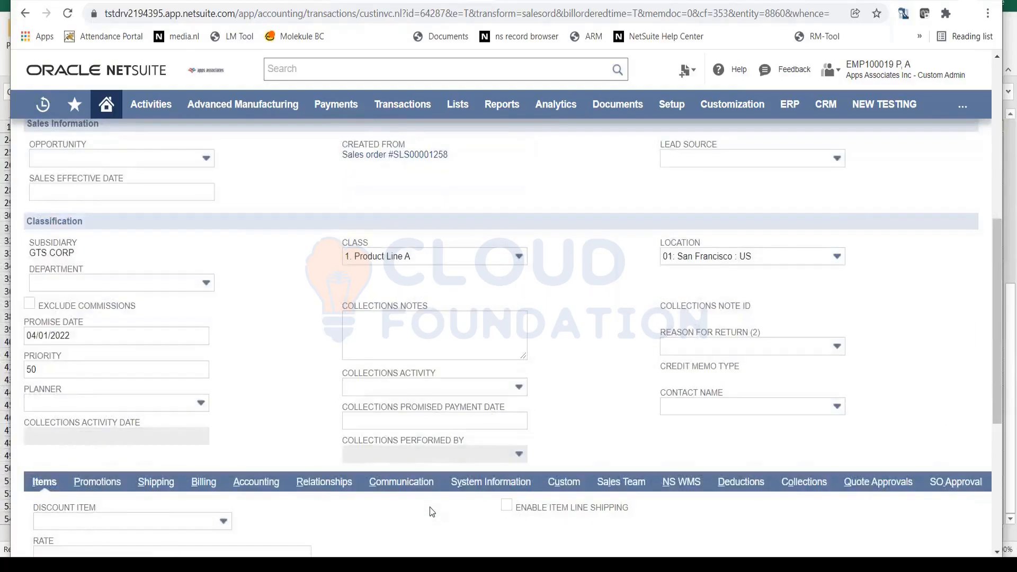
pyautogui.scroll(8, 430, 506)
pyautogui.scroll(-6, 430, 506)
pyautogui.scroll(-7, 430, 507)
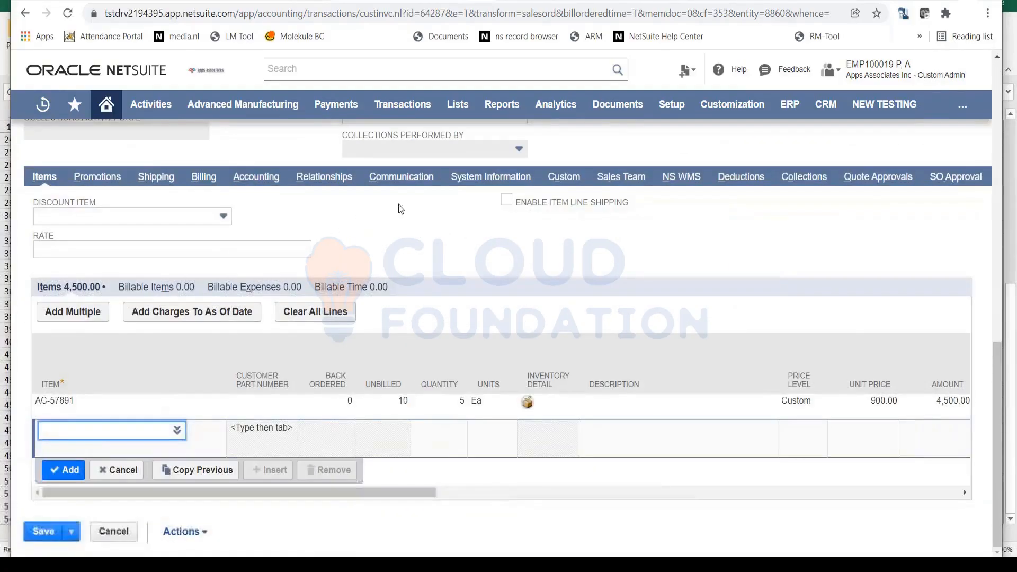
pyautogui.click(398, 173)
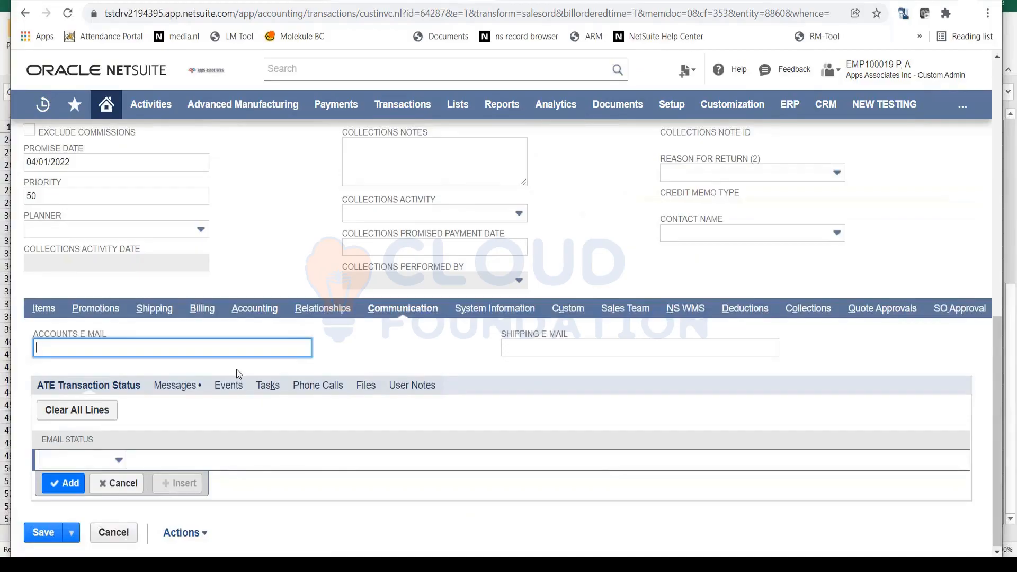
pyautogui.click(180, 392)
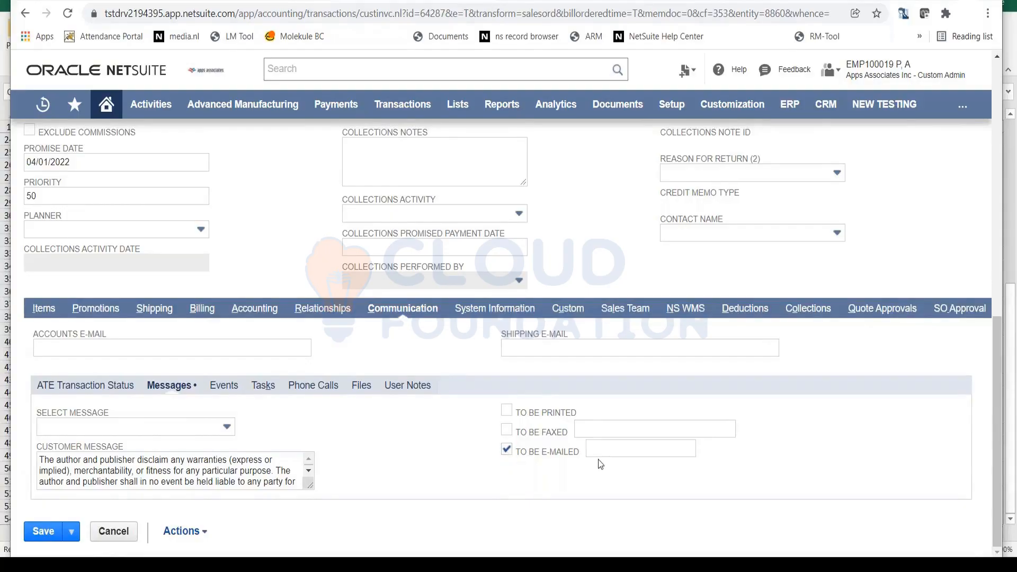
pyautogui.click(510, 455)
pyautogui.scroll(10, 512, 467)
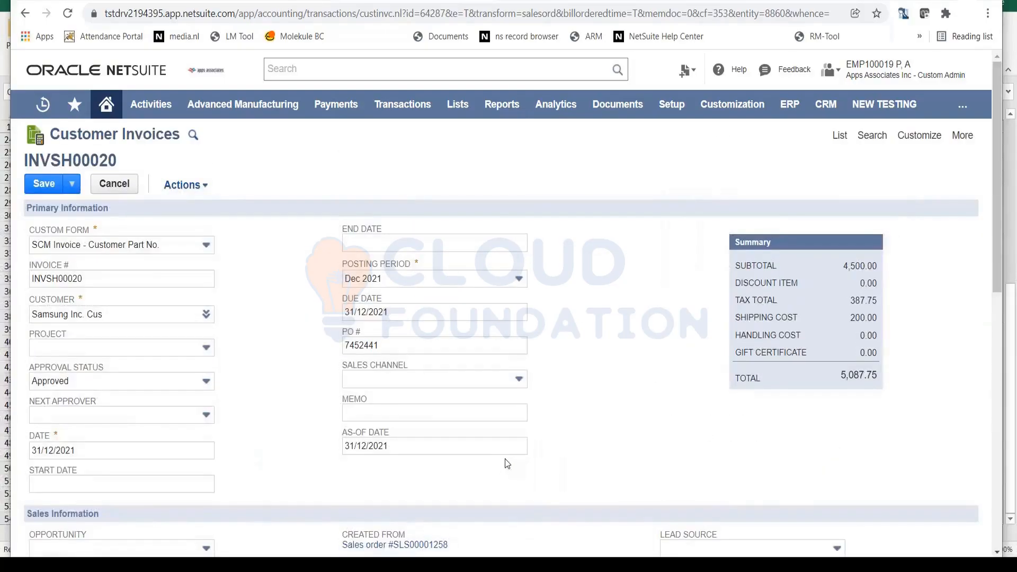
pyautogui.click(35, 187)
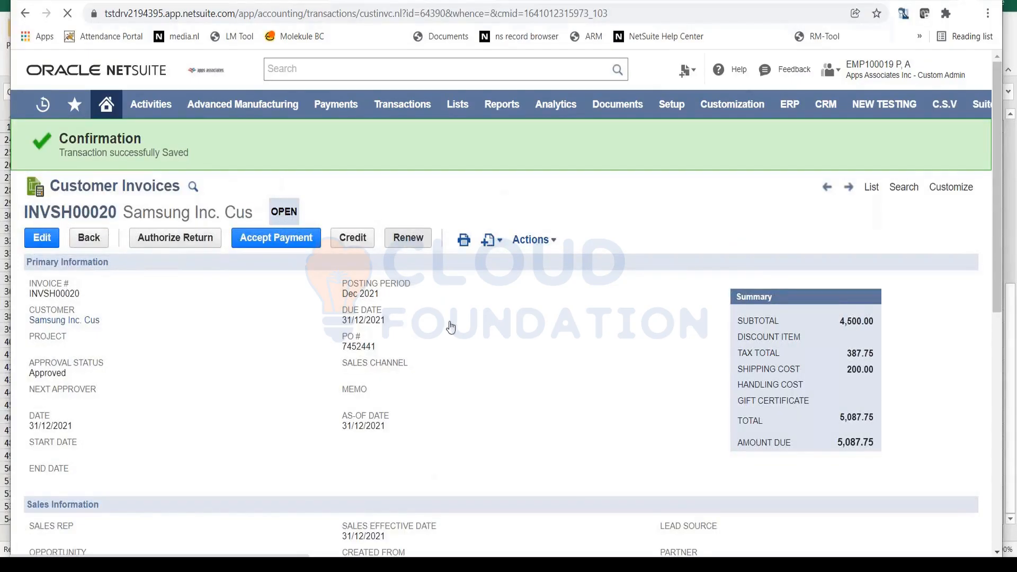
# - Check the quantity billed for item AC-57891 on the saved invoice
pyautogui.scroll(-8, 450, 328)
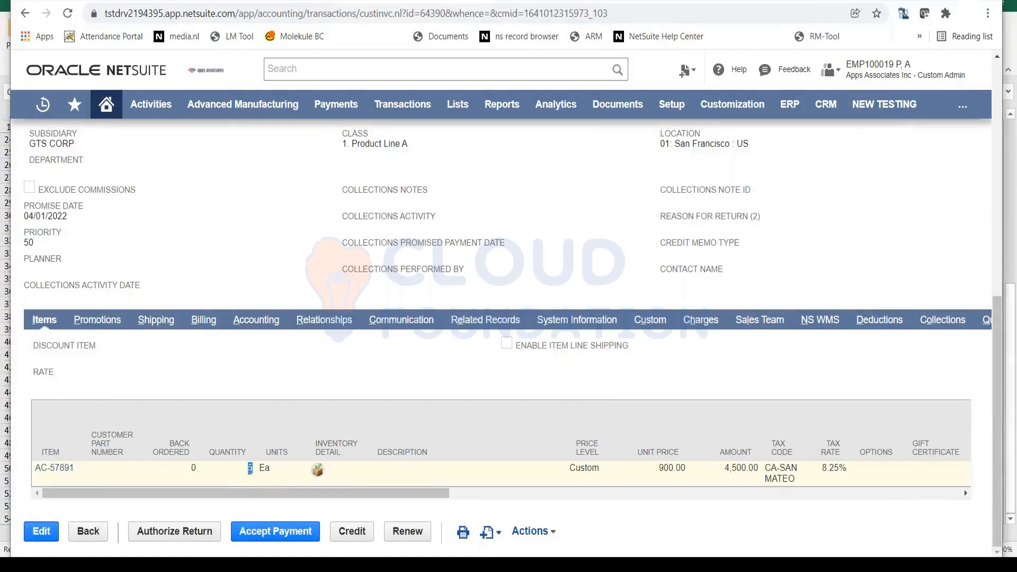
pyautogui.moveTo(250, 469); pyautogui.dragTo(251, 471)
pyautogui.scroll(10, 324, 462)
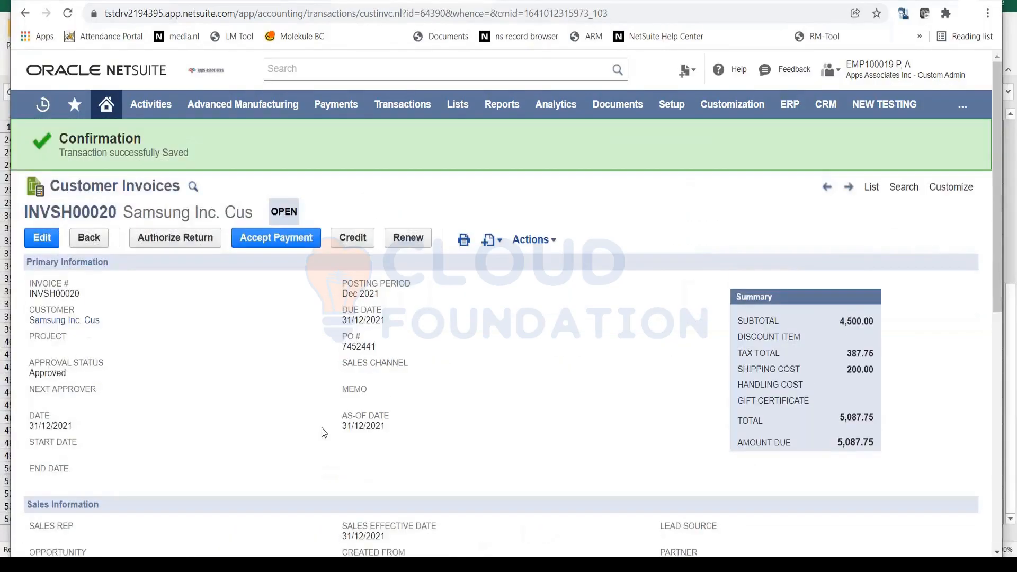
# - Open the invoice's source sales order in a separate tab and examine its status and the invoiced quantity of item AC-57891
pyautogui.scroll(-5, 401, 442)
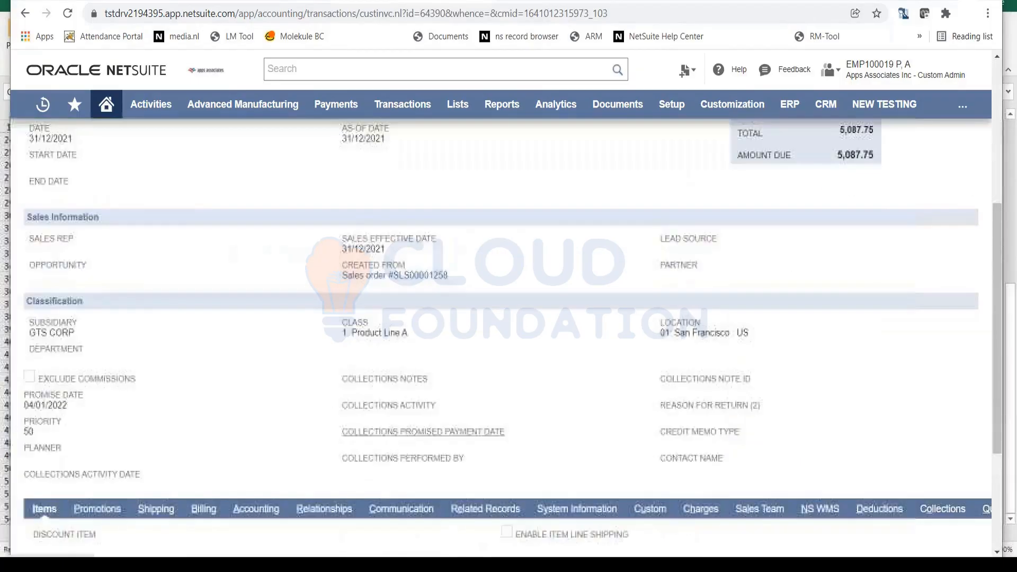
pyautogui.rightClick(400, 283)
pyautogui.click(421, 311)
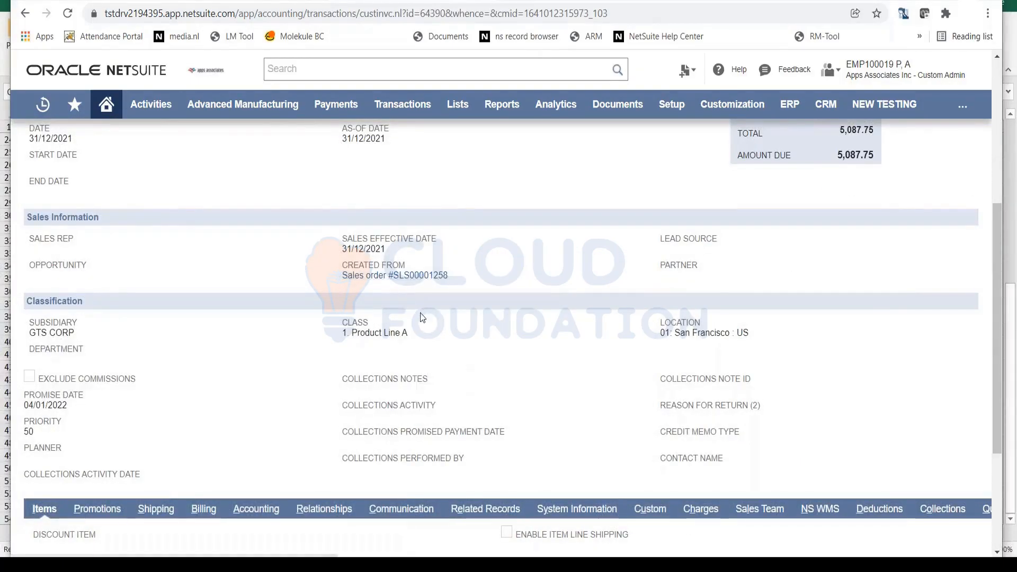
pyautogui.click(529, 3)
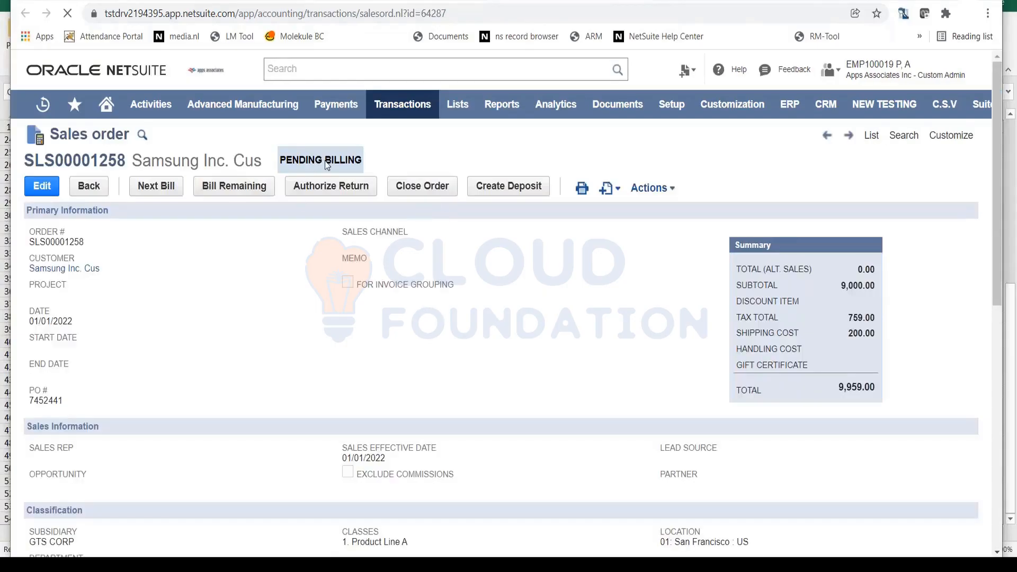
pyautogui.scroll(-1, 385, 319)
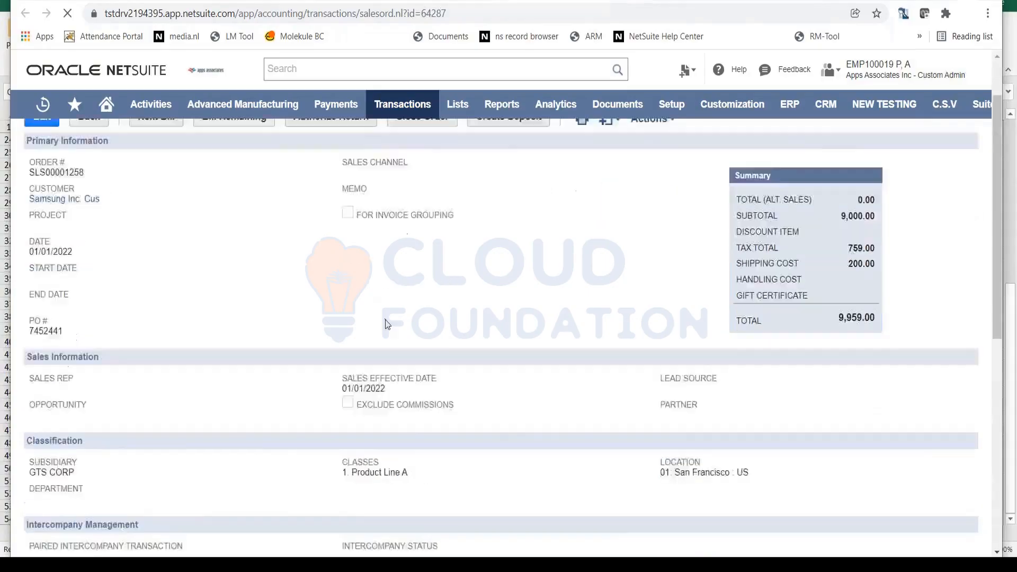
pyautogui.scroll(-10, 386, 319)
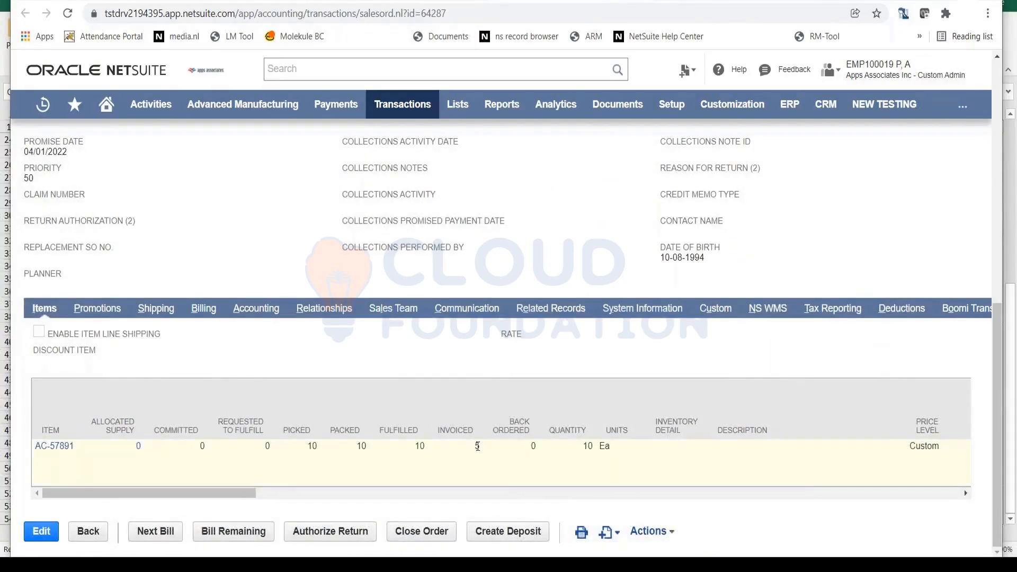
pyautogui.doubleClick(477, 446)
pyautogui.scroll(10, 532, 458)
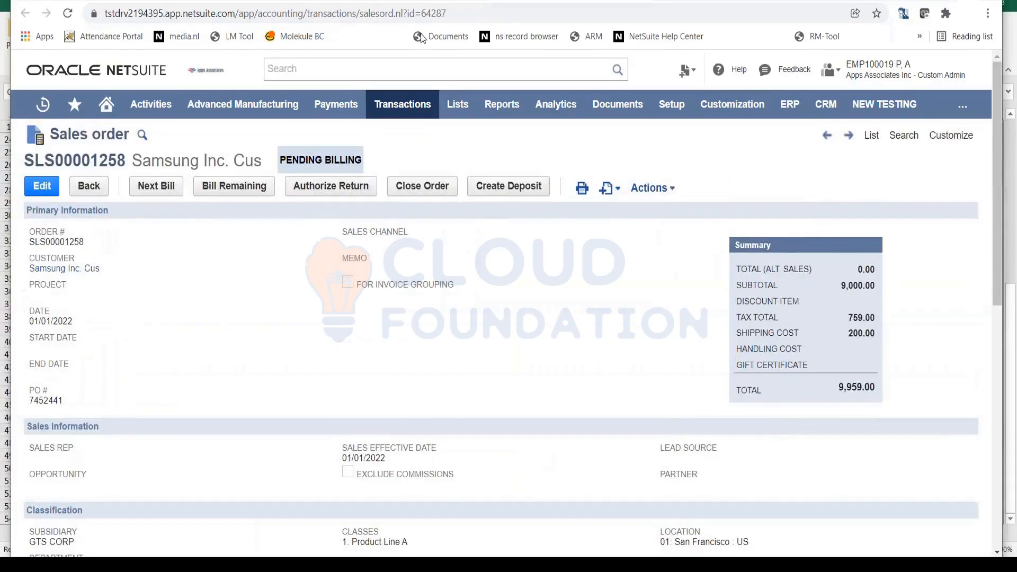
# - Return to the saved invoice and open its GL Impact to examine the sales tax and shipping credit amounts
pyautogui.click(403, 2)
pyautogui.scroll(5, 526, 398)
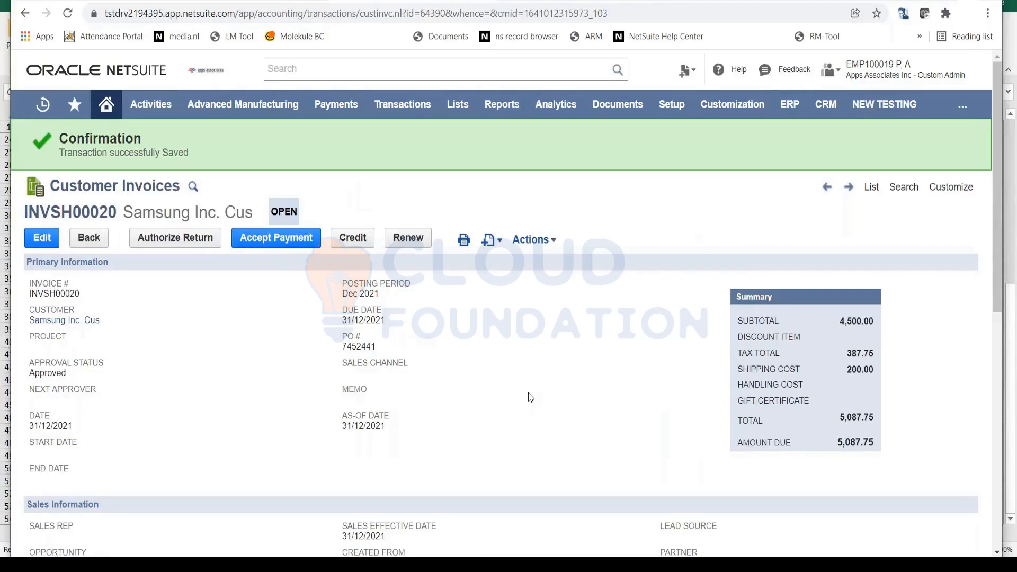
pyautogui.scroll(-10, 519, 209)
pyautogui.moveTo(548, 239)
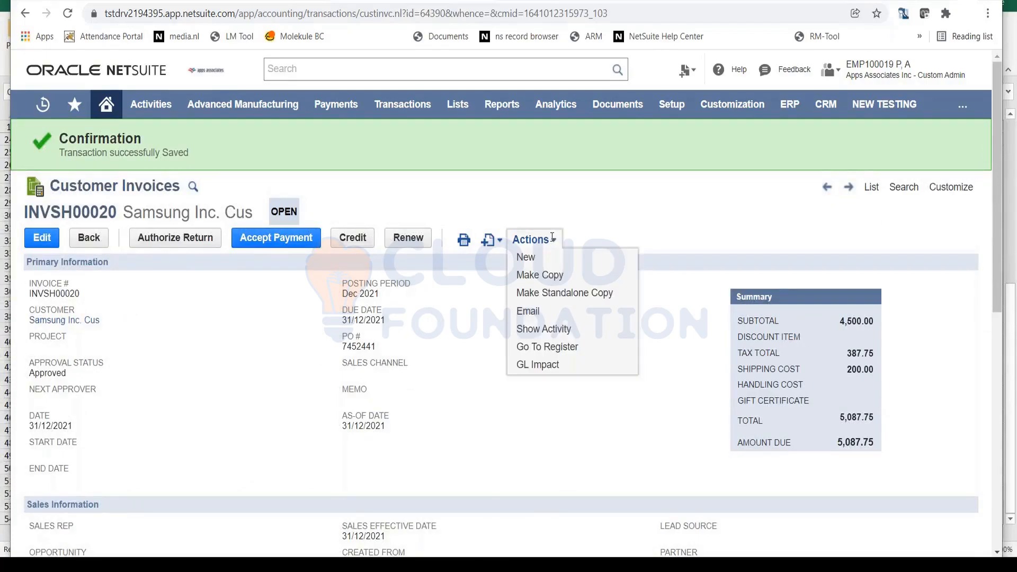
pyautogui.click(556, 369)
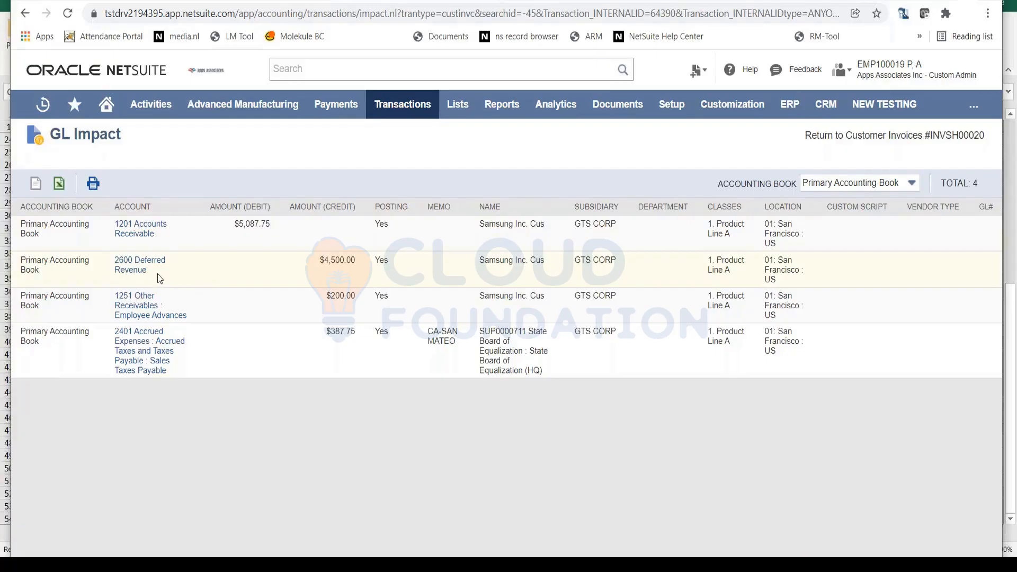
pyautogui.doubleClick(346, 332)
pyautogui.tripleClick(341, 298)
pyautogui.click(414, 422)
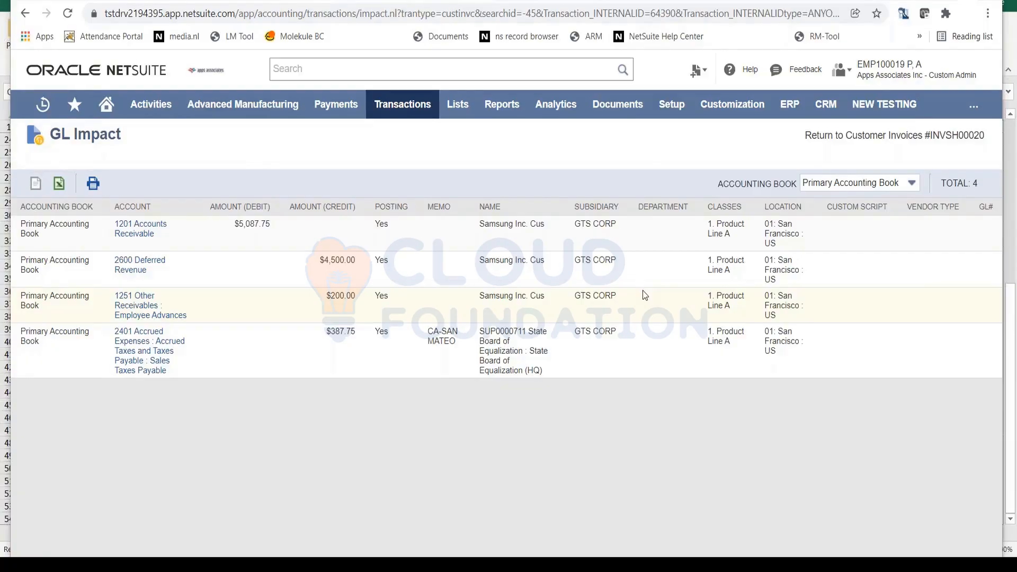
# - Return from the GL Impact to the customer invoice and view its accounting information
pyautogui.click(895, 136)
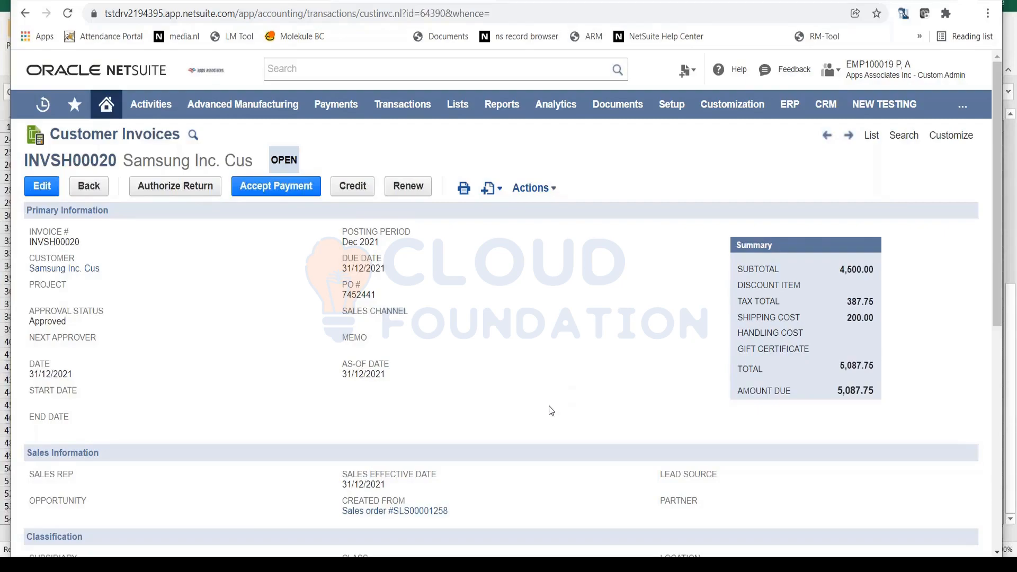
pyautogui.scroll(-10, 551, 421)
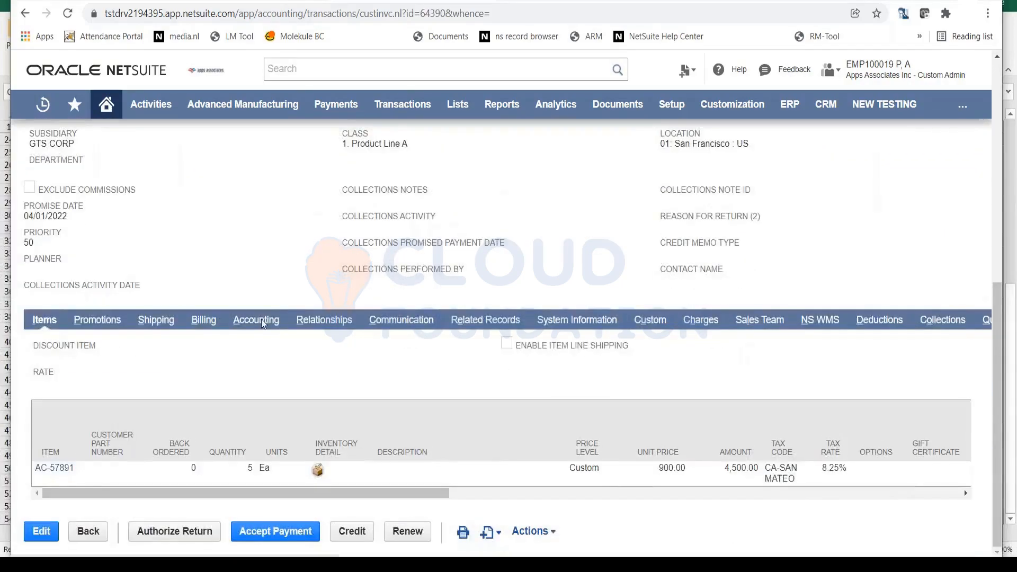
pyautogui.click(258, 319)
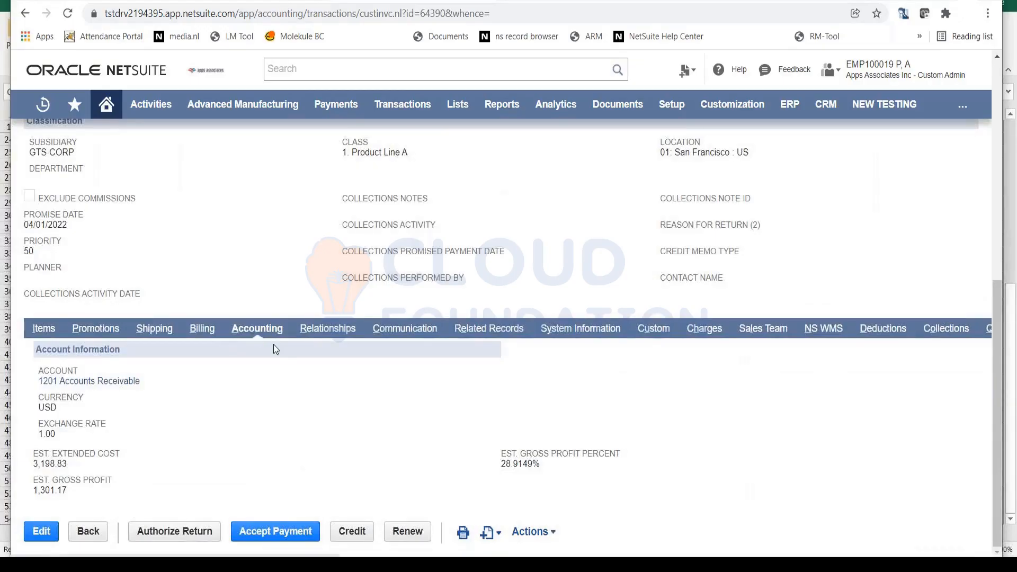
# - Open the invoice for editing and display the available choices for its receivable account
pyautogui.scroll(8, 273, 345)
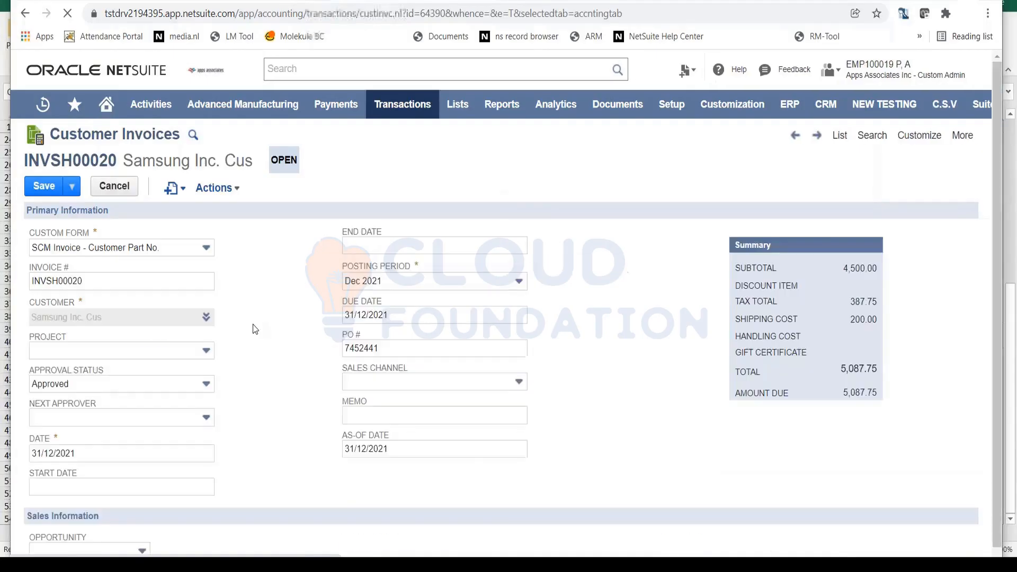
pyautogui.scroll(-7, 252, 325)
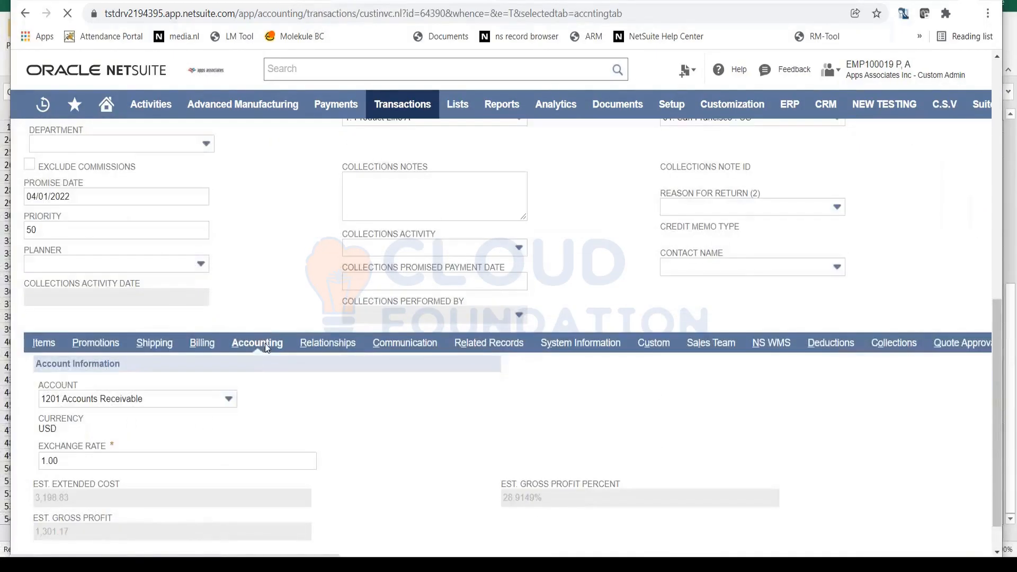
pyautogui.click(223, 402)
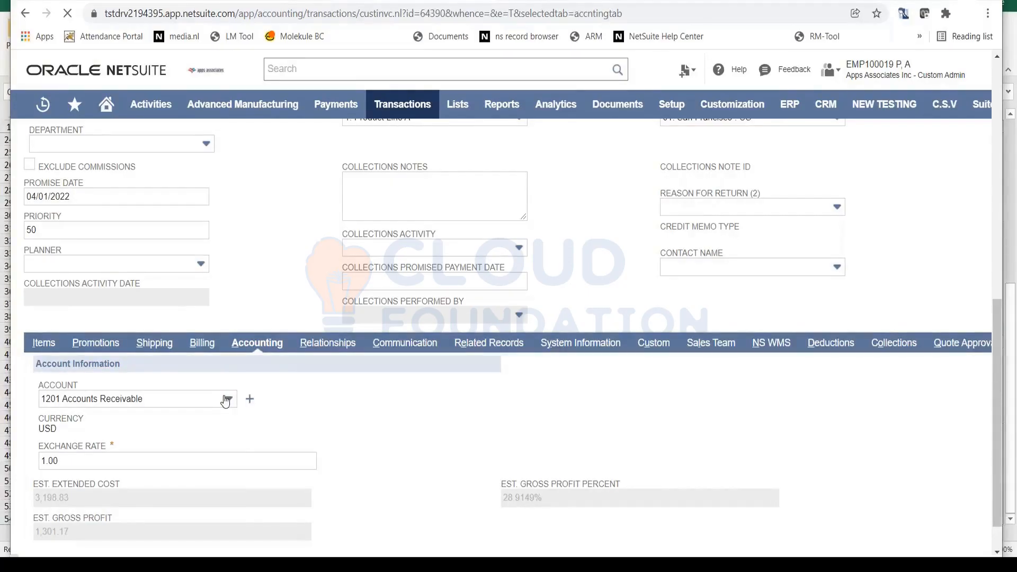
pyautogui.click(227, 399)
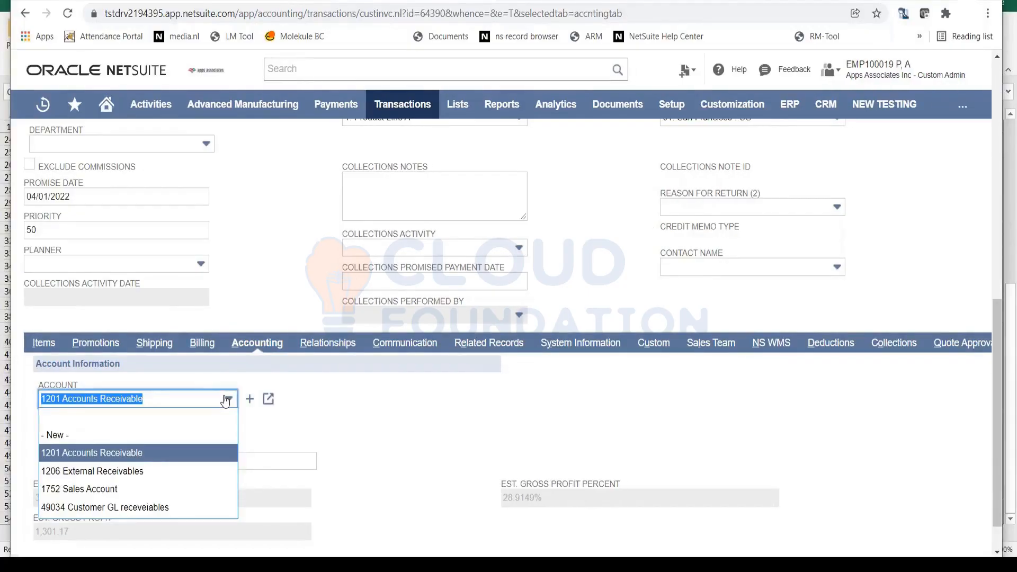